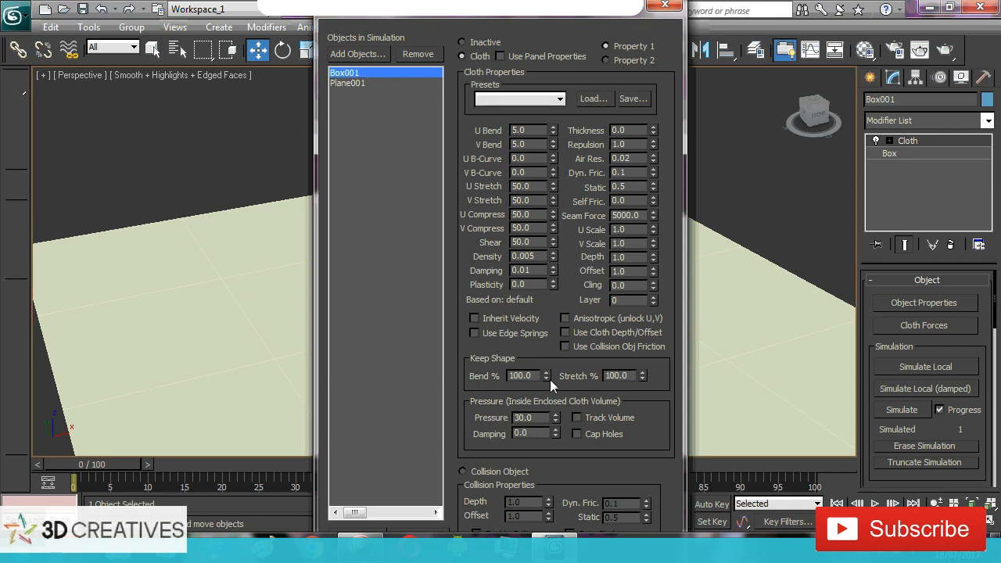
Check that Plane001 is a collision object, accept the object properties and run the cloth simulation on Box001
{"action": "left_click", "coordinate": [365, 84]}
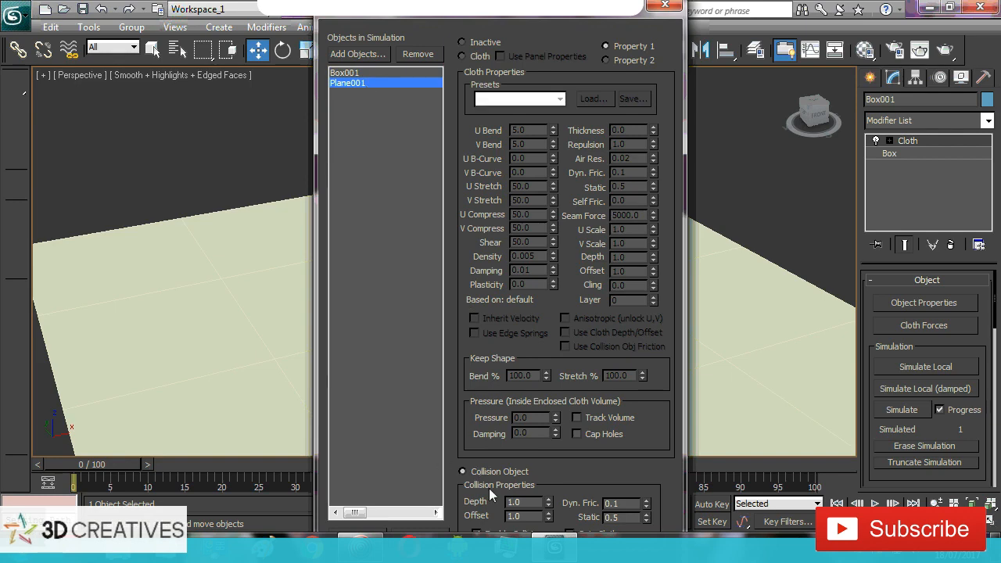
{"action": "left_click", "coordinate": [330, 526]}
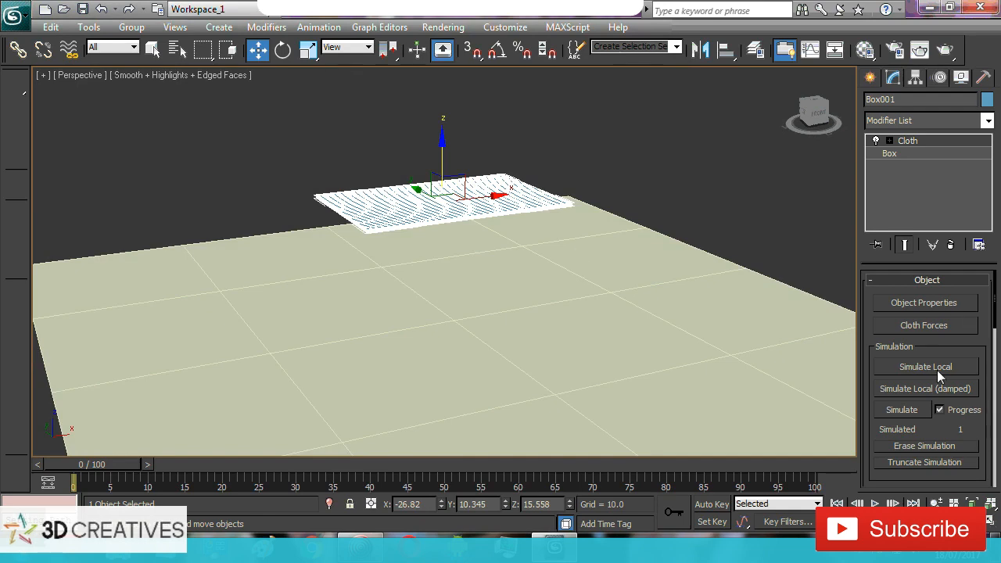
{"action": "left_click", "coordinate": [907, 410]}
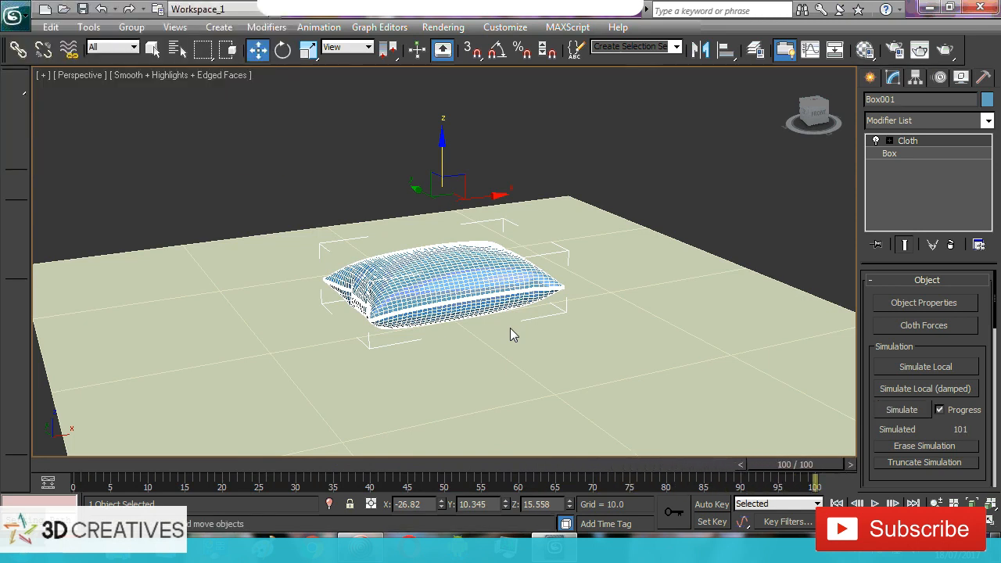
Examine the inflated pillow, replay the simulation from frame 0 and inspect its final shape at frame 100
{"action": "scroll", "coordinate": [511, 334], "scroll_direction": "up", "scroll_amount": 6}
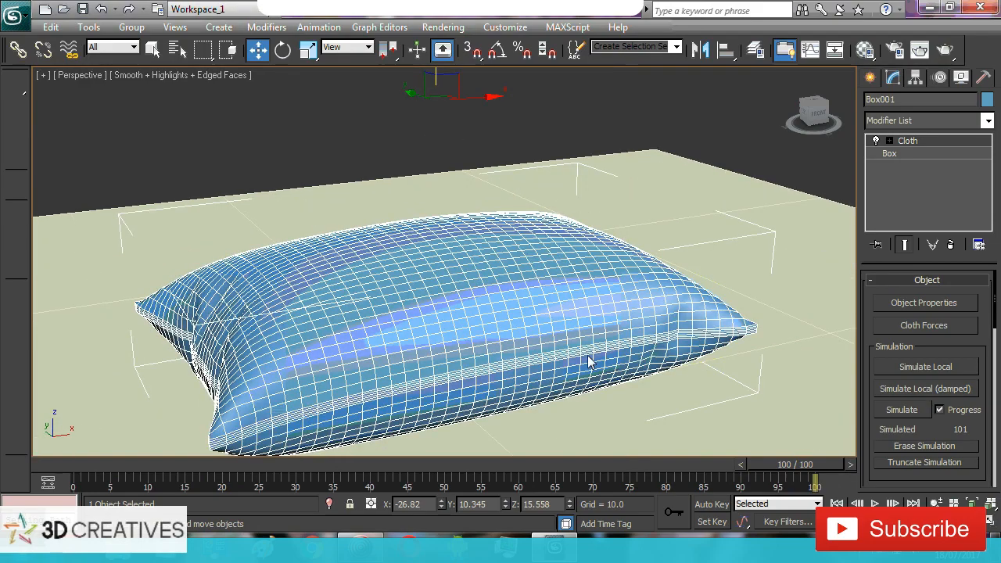
{"action": "middle_click_drag", "start_coordinate": [590, 362], "coordinate": [610, 346], "text": "alt"}
{"action": "scroll", "coordinate": [611, 345], "scroll_direction": "down", "scroll_amount": 3}
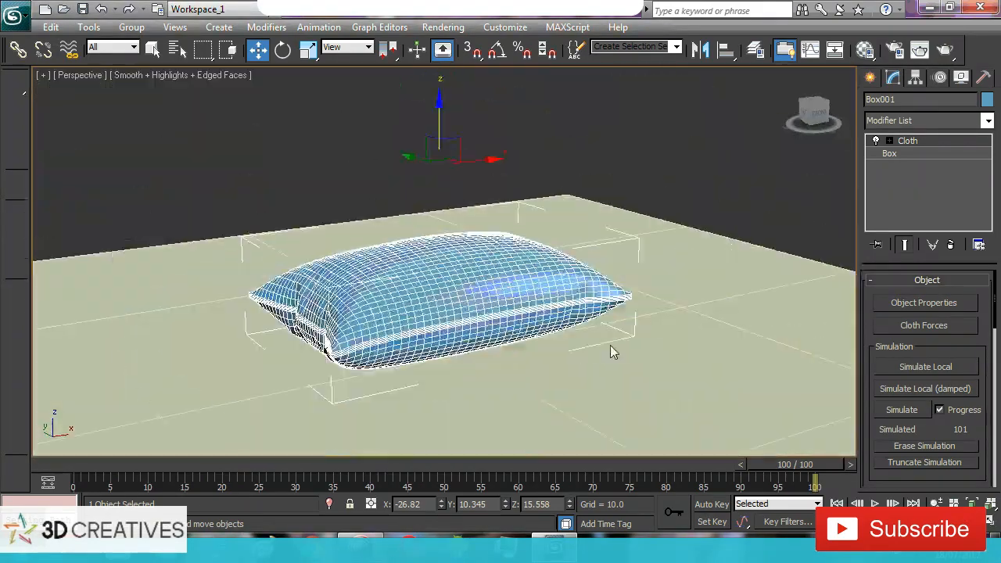
{"action": "left_click", "coordinate": [875, 503]}
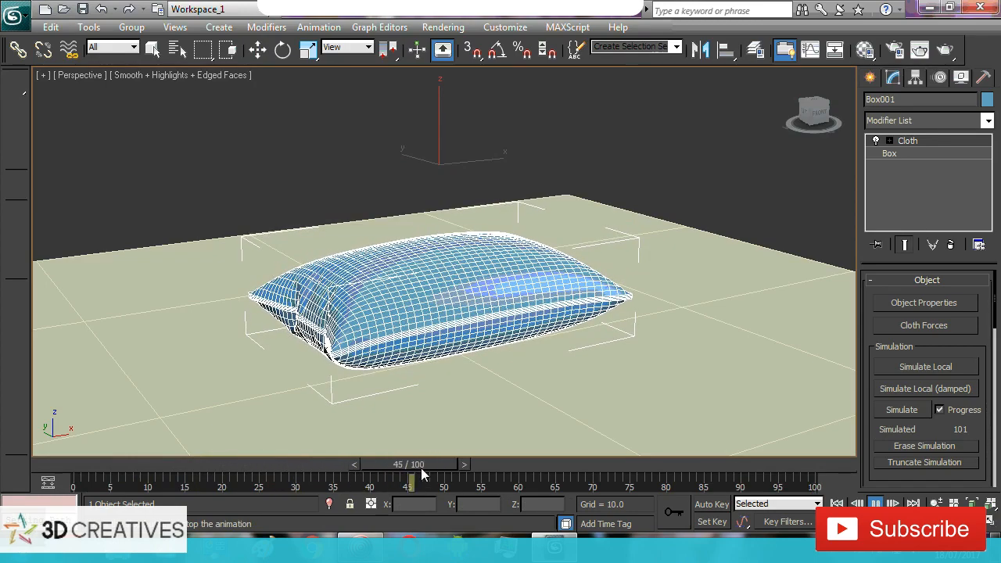
{"action": "left_click_drag", "start_coordinate": [421, 466], "coordinate": [75, 457]}
{"action": "key", "text": "w"}
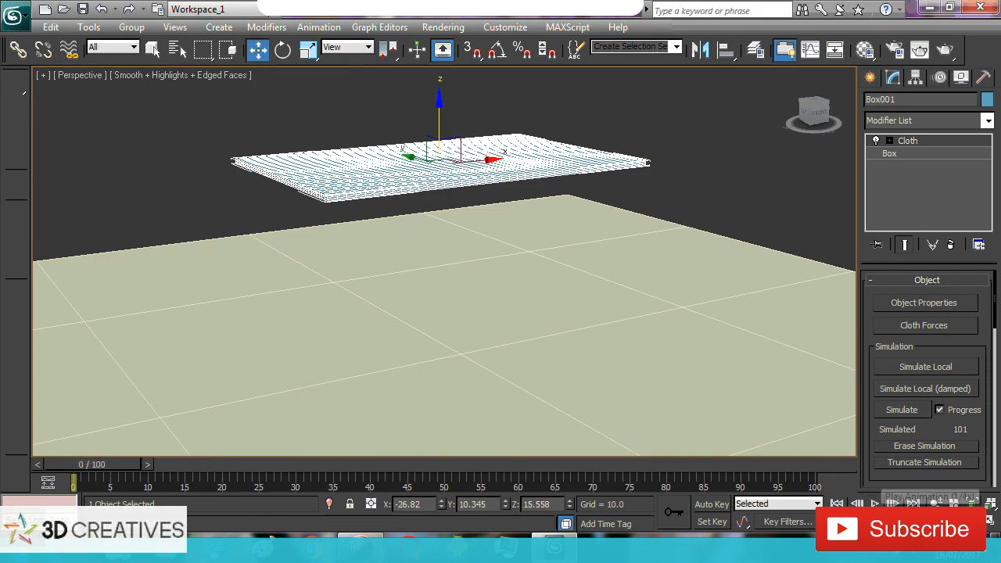
{"action": "left_click", "coordinate": [875, 503]}
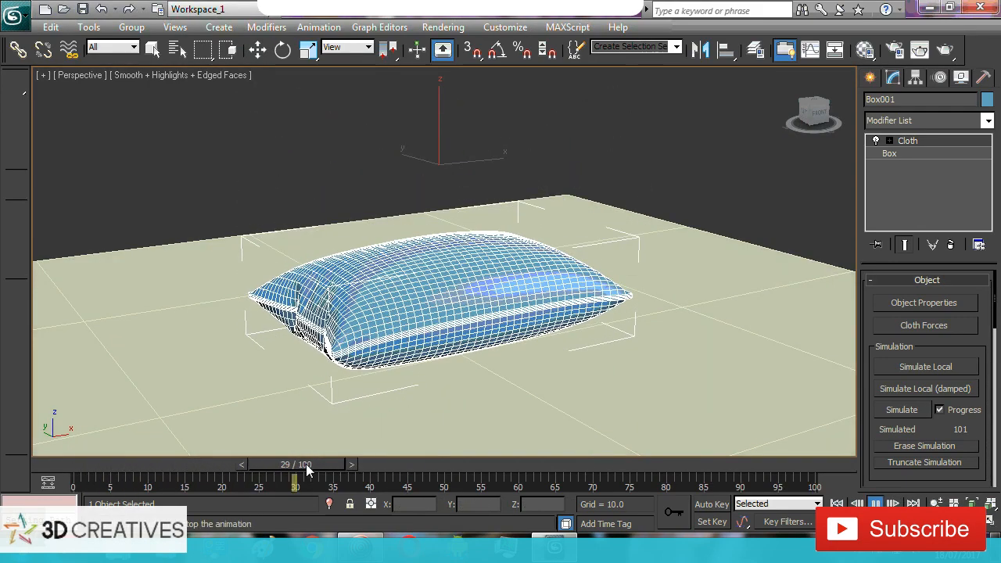
{"action": "left_click_drag", "start_coordinate": [306, 462], "coordinate": [816, 470]}
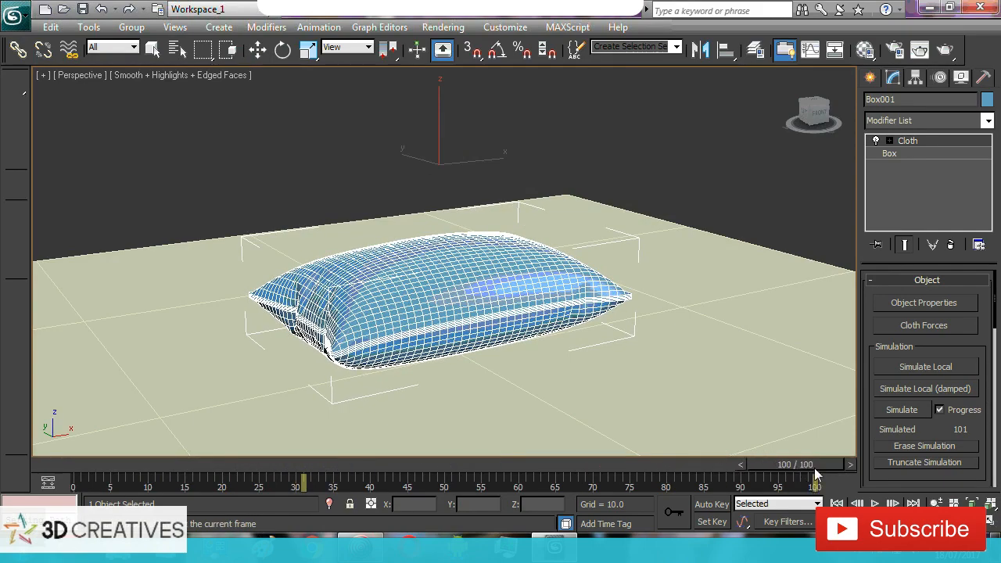
{"action": "key", "text": "w"}
{"action": "middle_click_drag", "start_coordinate": [634, 326], "coordinate": [516, 255], "text": "alt"}
{"action": "scroll", "coordinate": [551, 262], "scroll_direction": "up", "scroll_amount": 3}
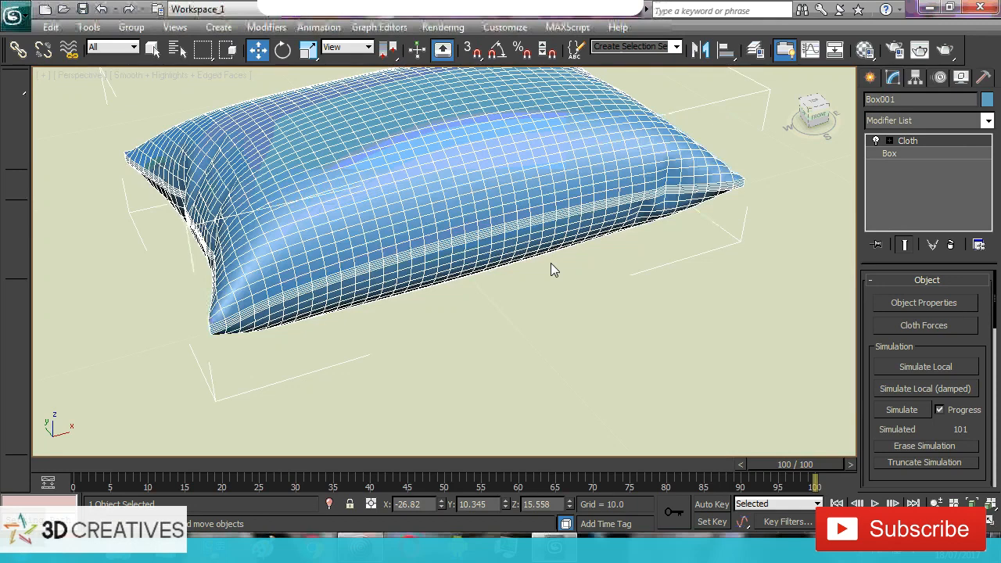
{"action": "middle_click_drag", "start_coordinate": [641, 227], "coordinate": [663, 277]}
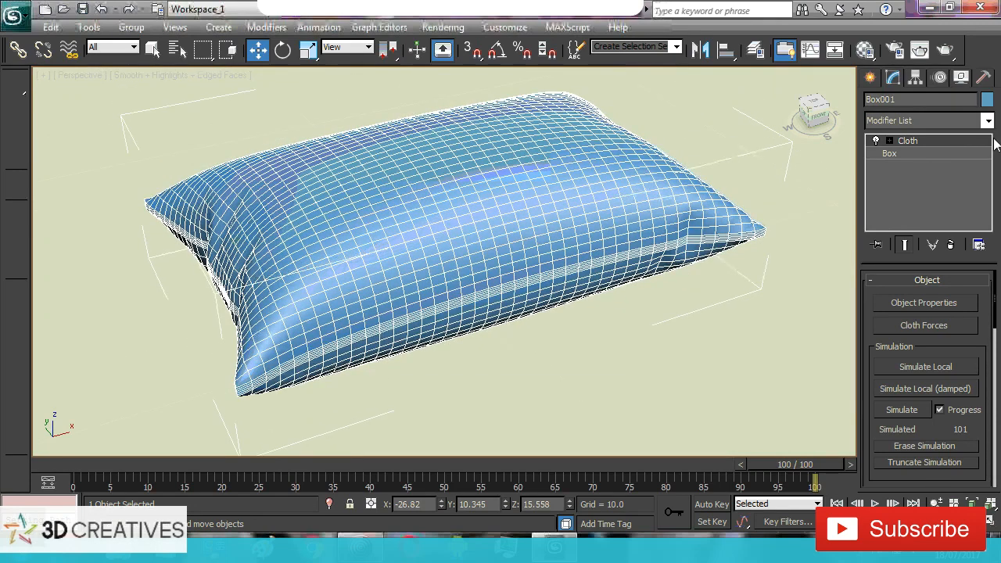
{"action": "left_click", "coordinate": [461, 335]}
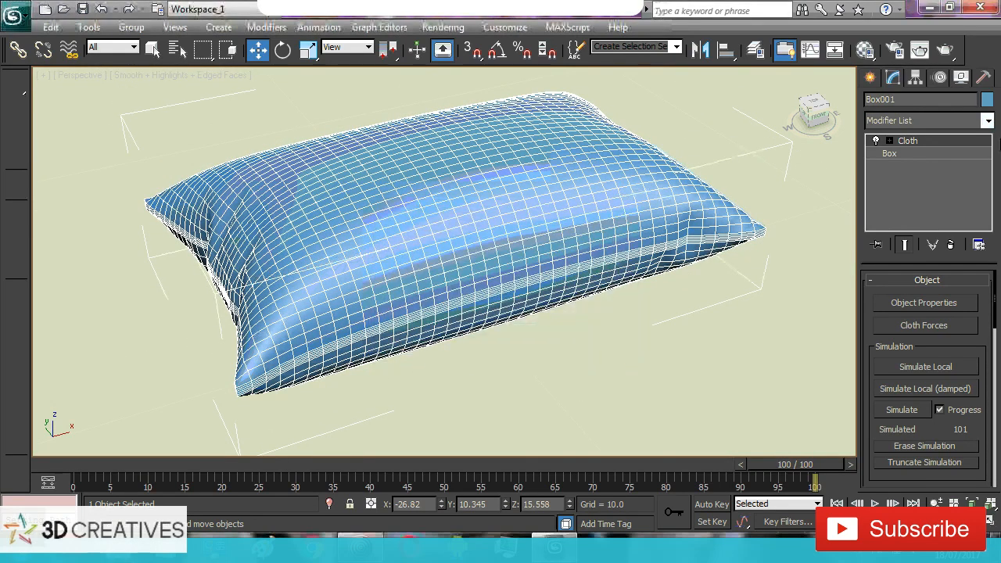
Add an Edit Poly modifier above Cloth on the pillow and enter its Polygon sub-object level
{"action": "left_click", "coordinate": [986, 121]}
{"action": "key", "text": "e"}
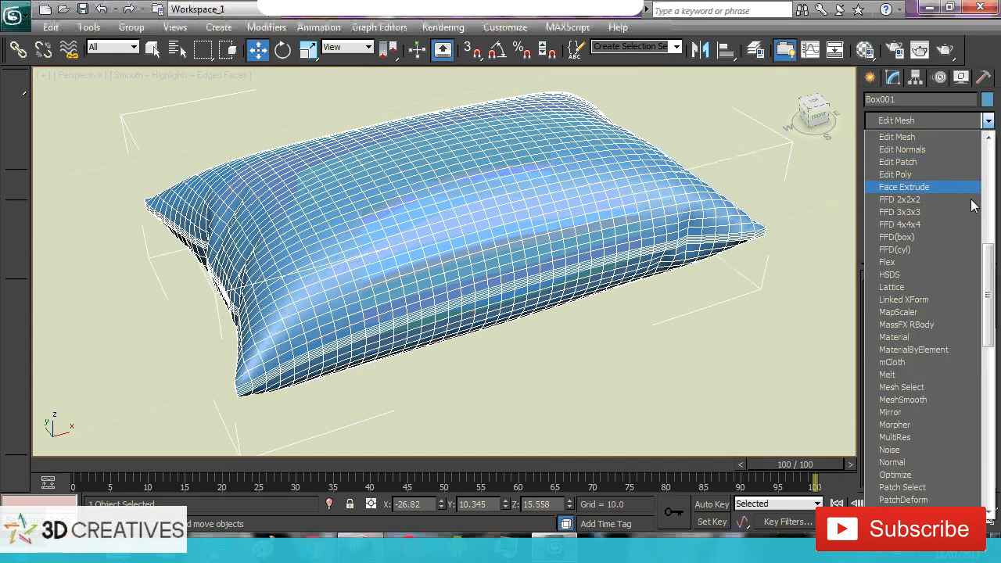
{"action": "left_click", "coordinate": [923, 175]}
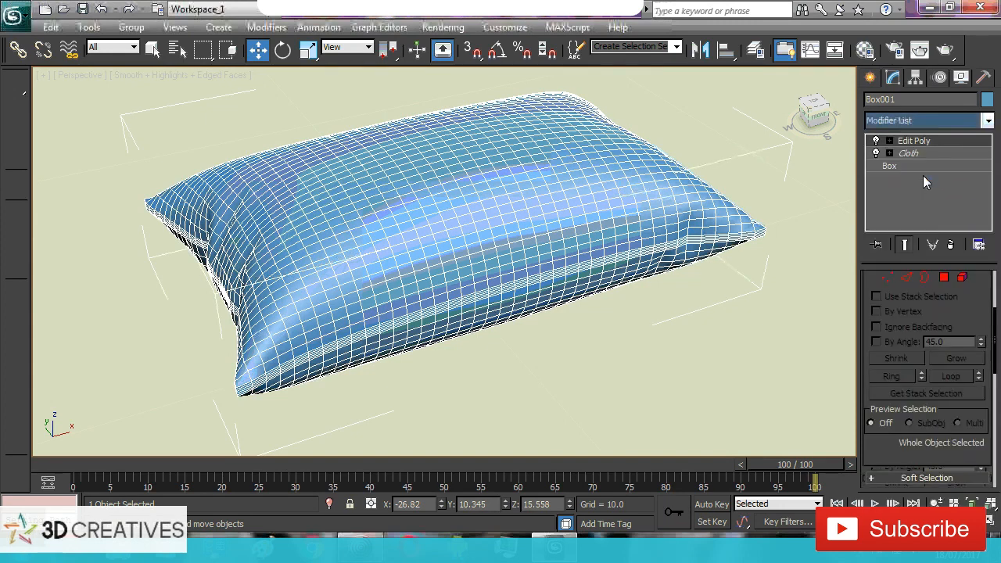
{"action": "left_click", "coordinate": [889, 141]}
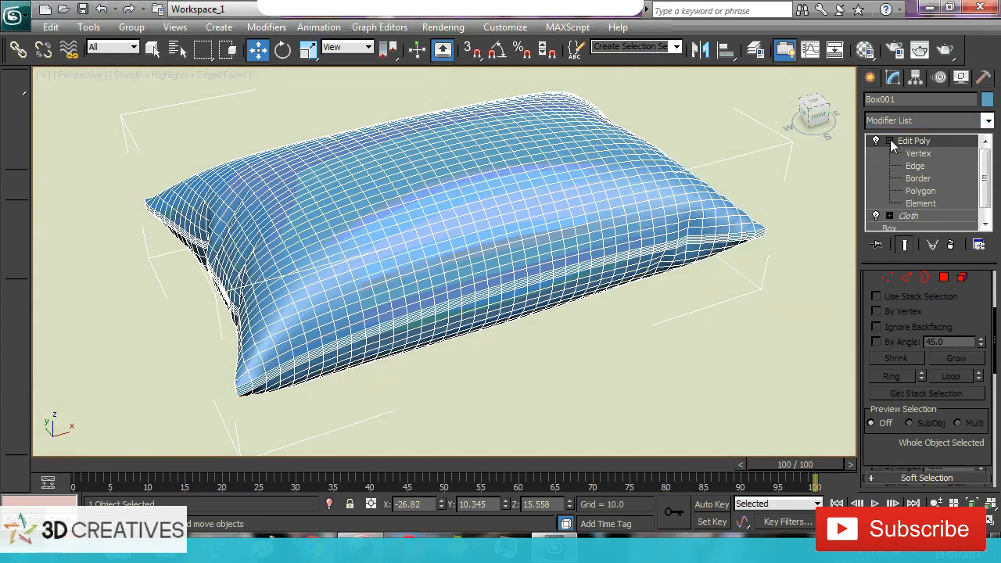
{"action": "left_click", "coordinate": [920, 192]}
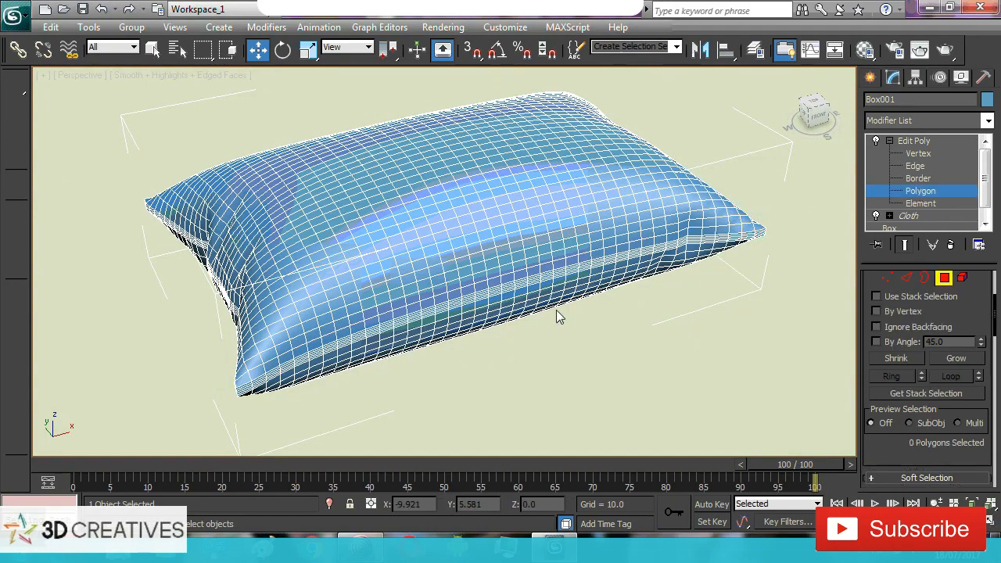
Select the full loop of narrow polygons along the middle of the seam around the pillow
{"action": "middle_click_drag", "start_coordinate": [465, 319], "coordinate": [459, 305], "text": "alt"}
{"action": "scroll", "coordinate": [395, 312], "scroll_direction": "up", "scroll_amount": 5}
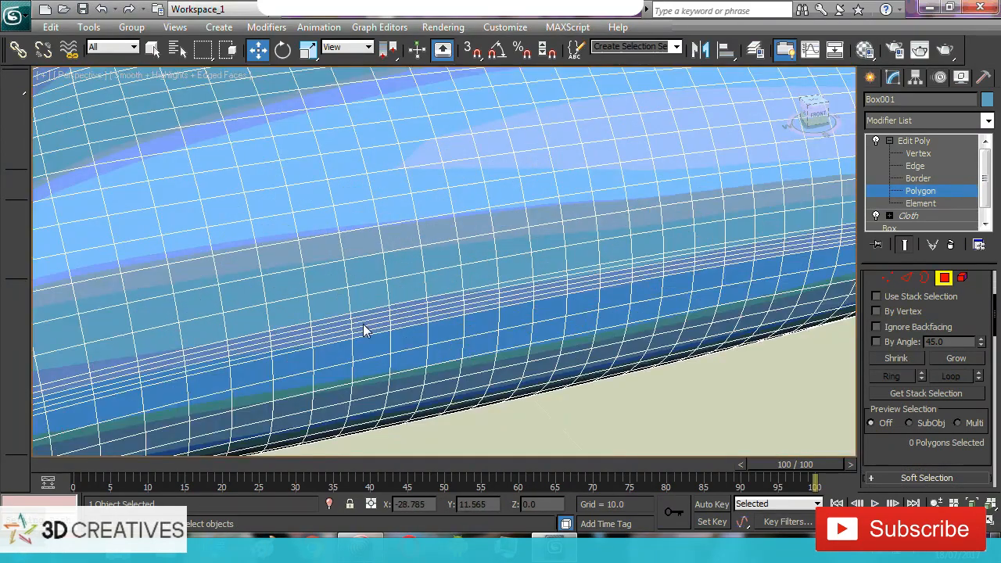
{"action": "left_click", "coordinate": [364, 328]}
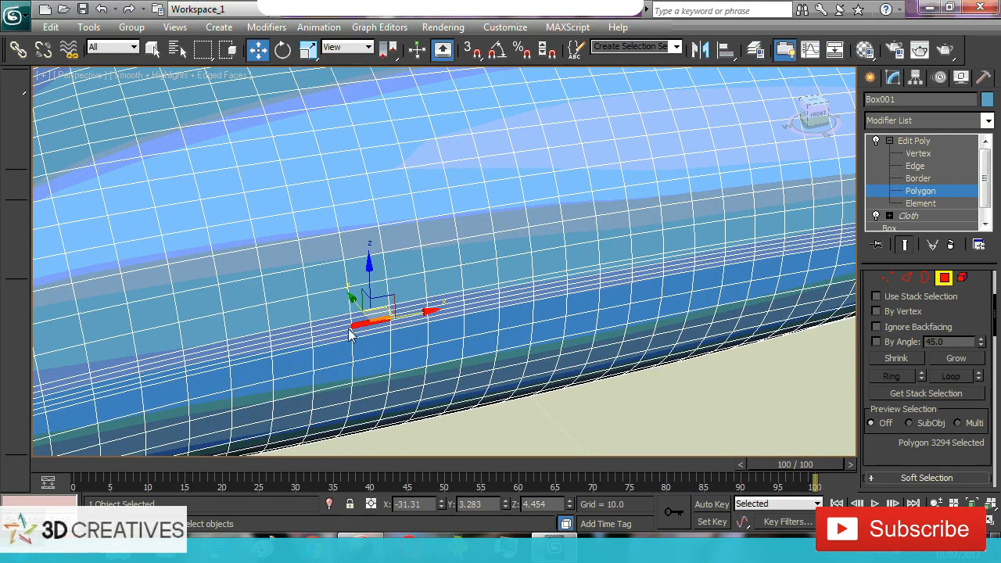
{"action": "left_click", "coordinate": [337, 334], "text": "shift"}
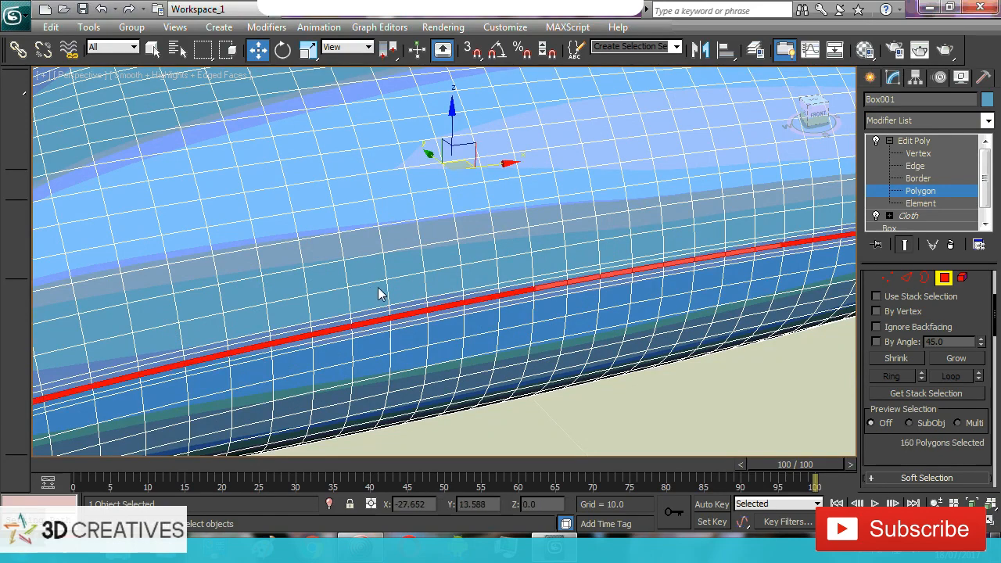
{"action": "scroll", "coordinate": [379, 288], "scroll_direction": "down", "scroll_amount": 6}
{"action": "mouse_move", "coordinate": [357, 273]}
{"action": "middle_mouse_down", "text": "alt"}
{"action": "mouse_move", "coordinate": [552, 249]}
{"action": "mouse_move", "coordinate": [222, 267]}
{"action": "mouse_move", "coordinate": [391, 276]}
{"action": "mouse_move", "coordinate": [362, 282]}
{"action": "middle_mouse_up", "text": "alt"}
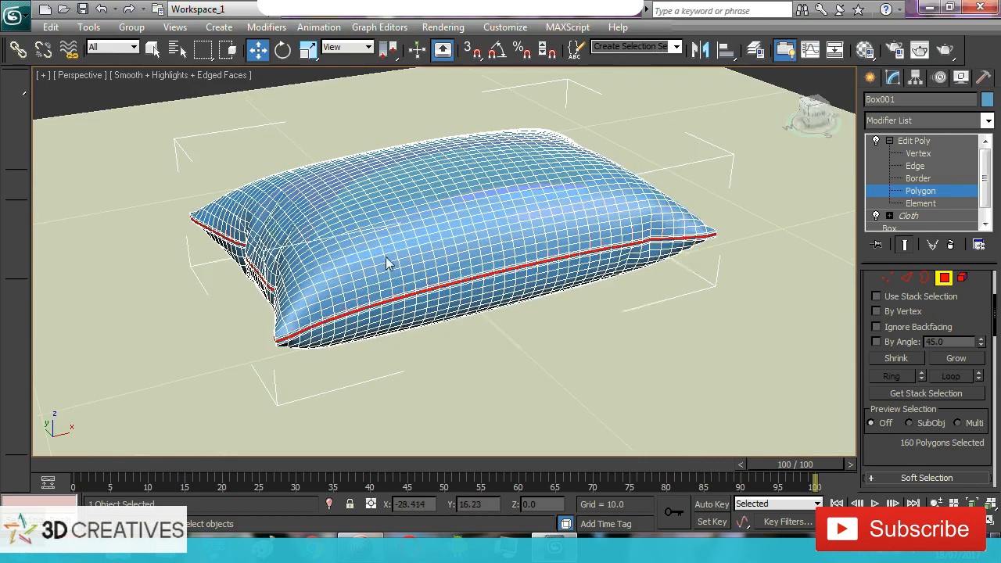
{"action": "scroll", "coordinate": [389, 277], "scroll_direction": "up", "scroll_amount": 4}
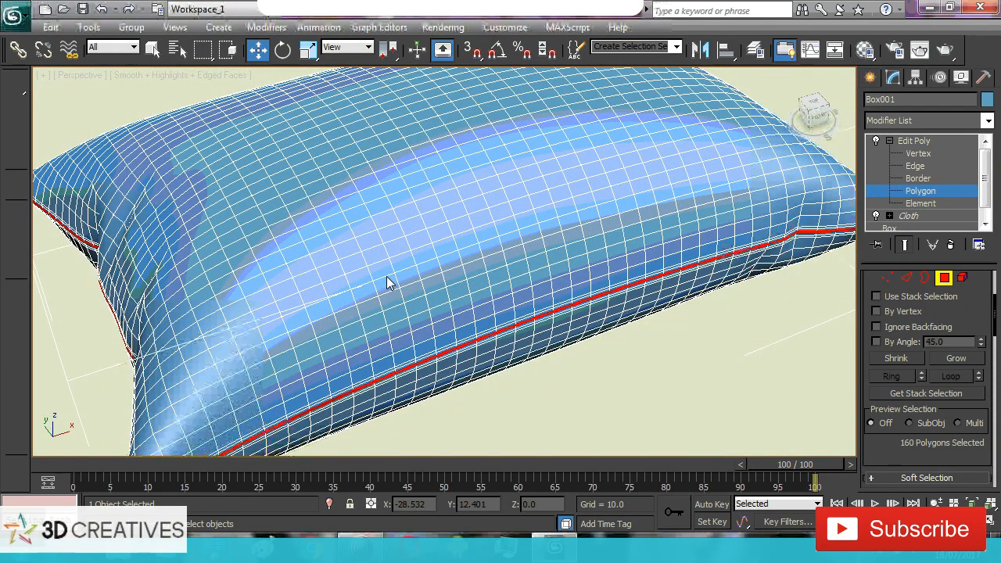
Bevel the selected seam polygons by local normals with a height of 0.797 and an outline of 0.0
{"action": "left_click_drag", "start_coordinate": [997, 310], "coordinate": [990, 349]}
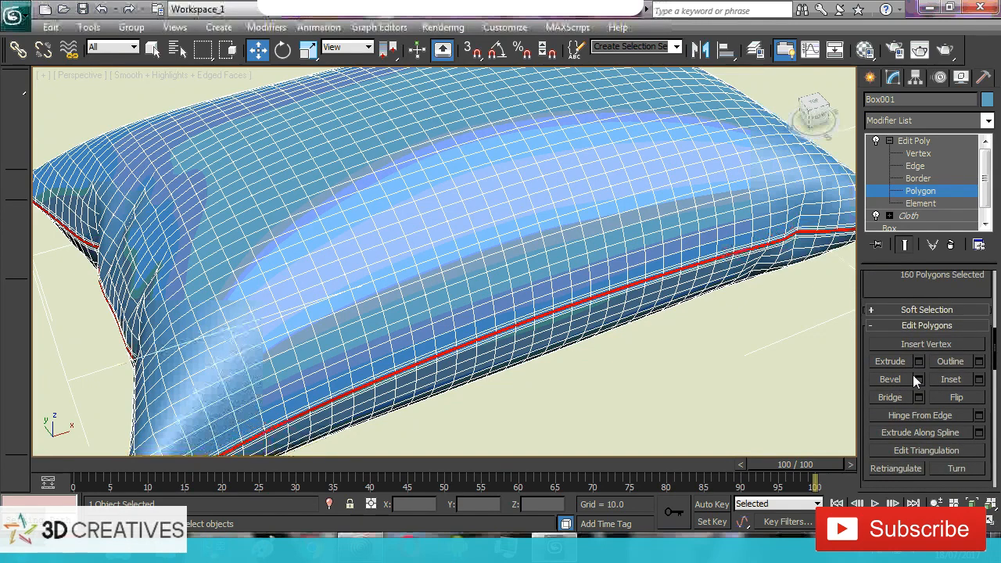
{"action": "left_click", "coordinate": [919, 379]}
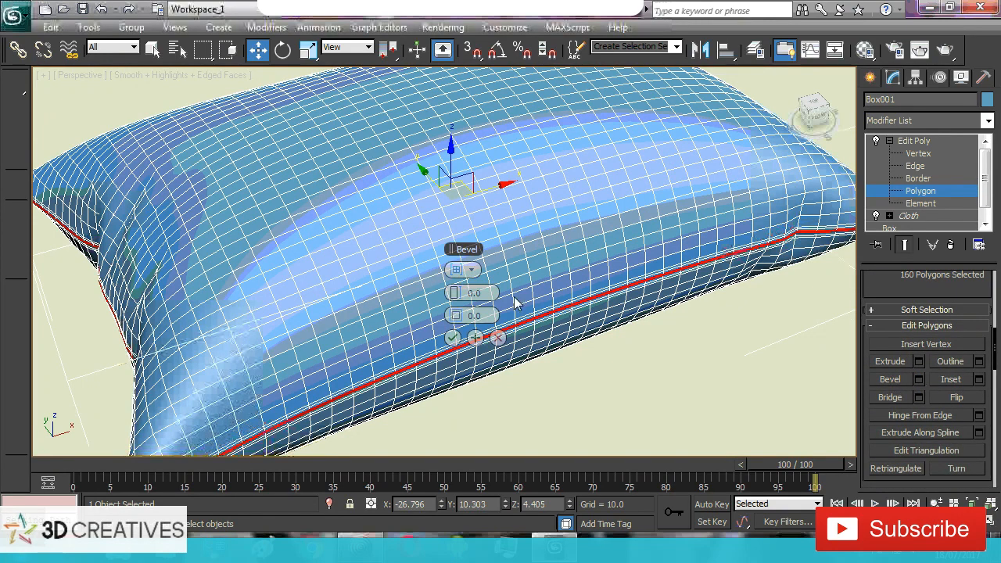
{"action": "left_click", "coordinate": [457, 272]}
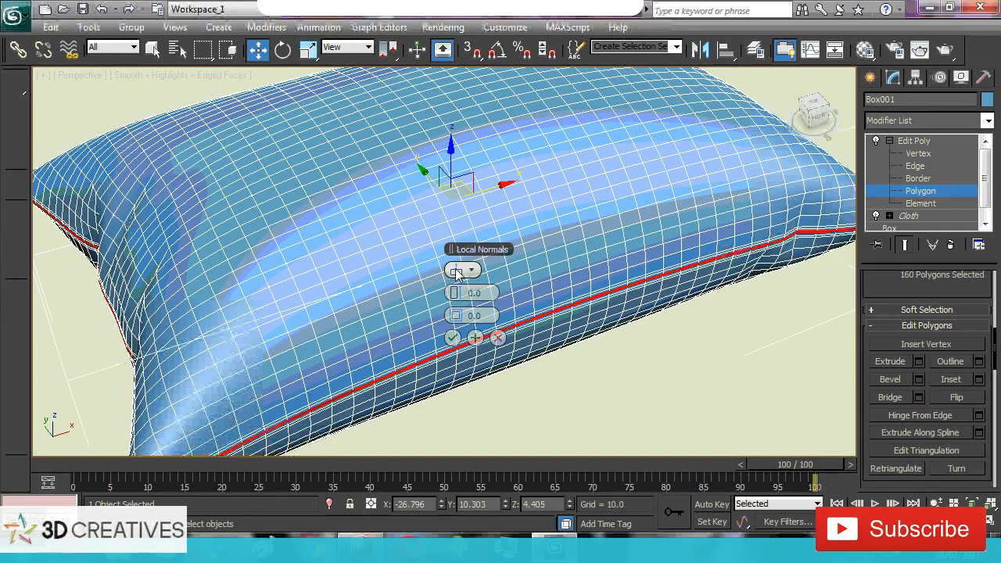
{"action": "left_click", "coordinate": [456, 272]}
{"action": "left_click_drag", "start_coordinate": [457, 271], "coordinate": [516, 300]}
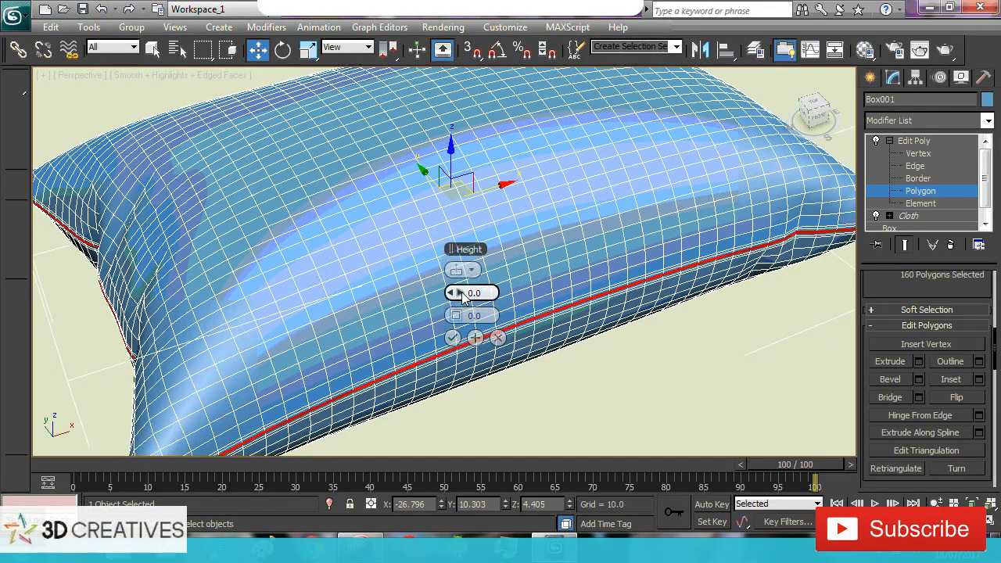
{"action": "left_click_drag", "start_coordinate": [461, 294], "coordinate": [467, 296]}
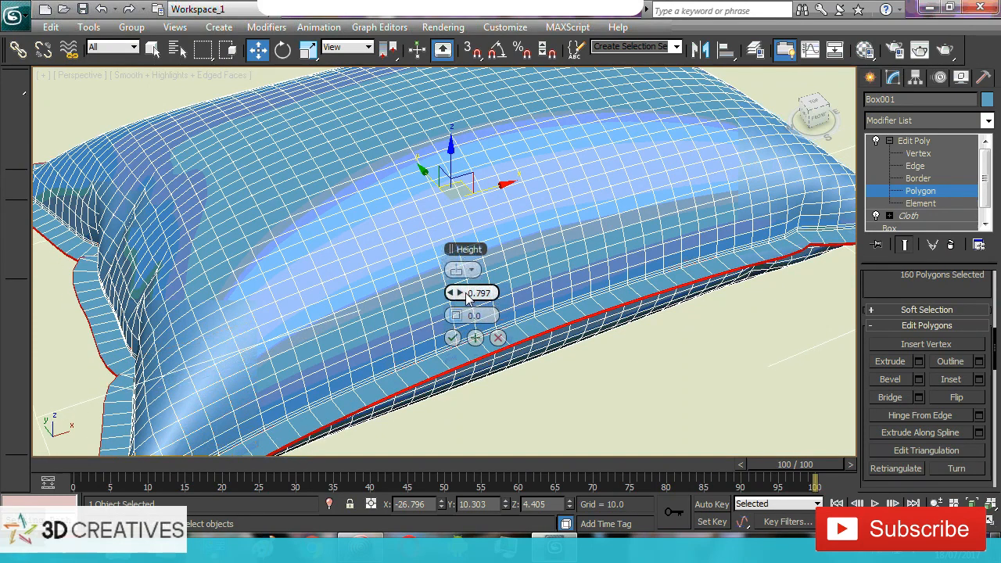
{"action": "left_click", "coordinate": [452, 337]}
{"action": "scroll", "coordinate": [436, 266], "scroll_direction": "down", "scroll_amount": 5}
{"action": "mouse_move", "coordinate": [497, 275]}
{"action": "middle_mouse_down", "text": "alt"}
{"action": "mouse_move", "coordinate": [495, 238]}
{"action": "mouse_move", "coordinate": [488, 265]}
{"action": "mouse_move", "coordinate": [502, 272]}
{"action": "mouse_move", "coordinate": [484, 279]}
{"action": "middle_mouse_up", "text": "alt"}
{"action": "scroll", "coordinate": [484, 279], "scroll_direction": "up", "scroll_amount": 3}
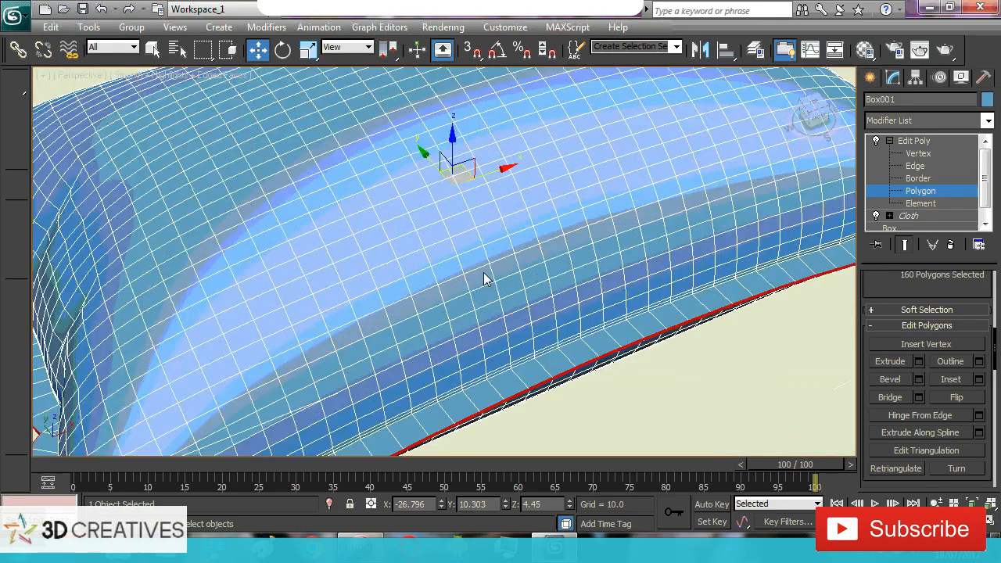
{"action": "scroll", "coordinate": [484, 280], "scroll_direction": "down", "scroll_amount": 3}
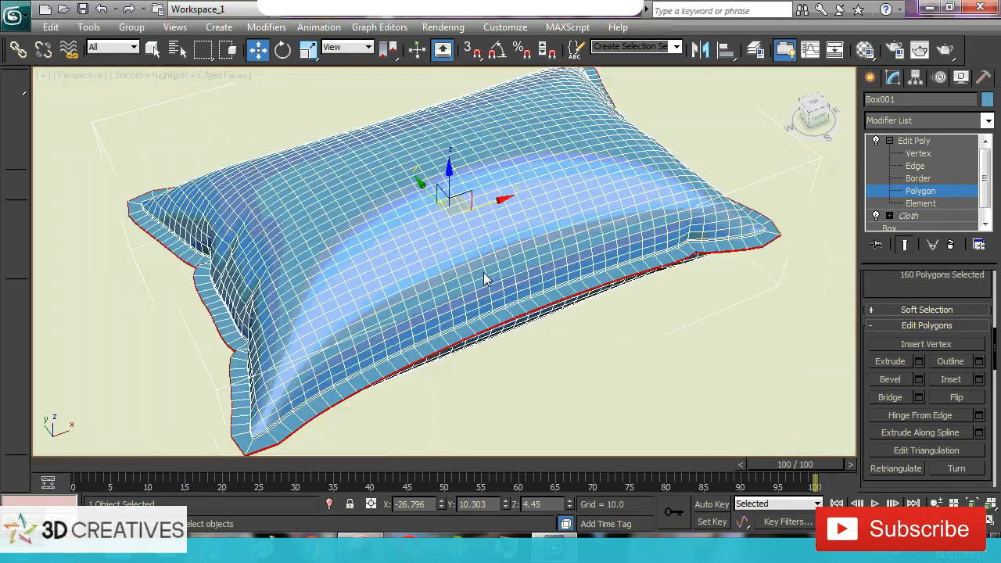
Leave the Polygon sub-object level and add a TurboSmooth modifier to the pillow
{"action": "left_click", "coordinate": [940, 141]}
{"action": "left_click", "coordinate": [988, 120]}
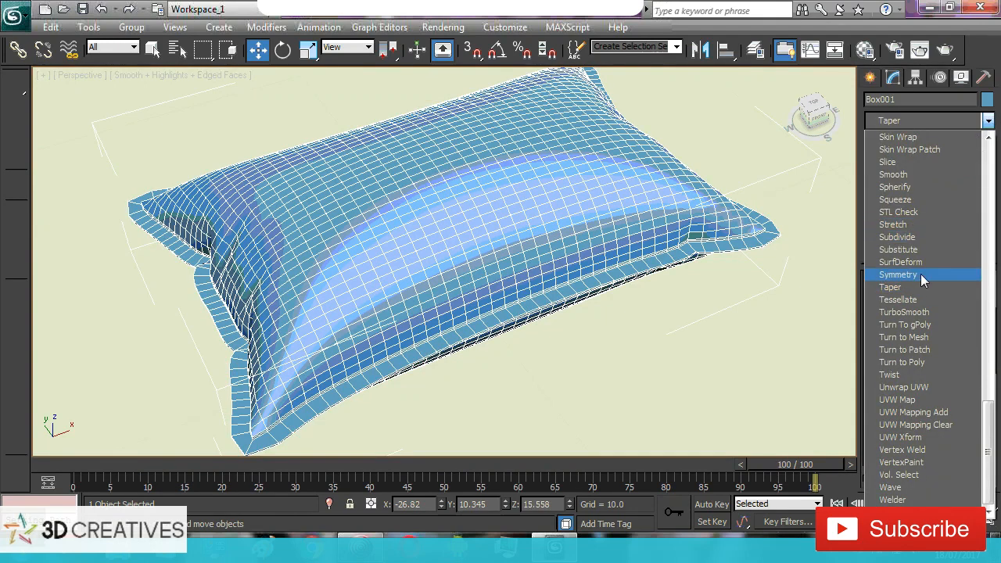
{"action": "left_click", "coordinate": [911, 314]}
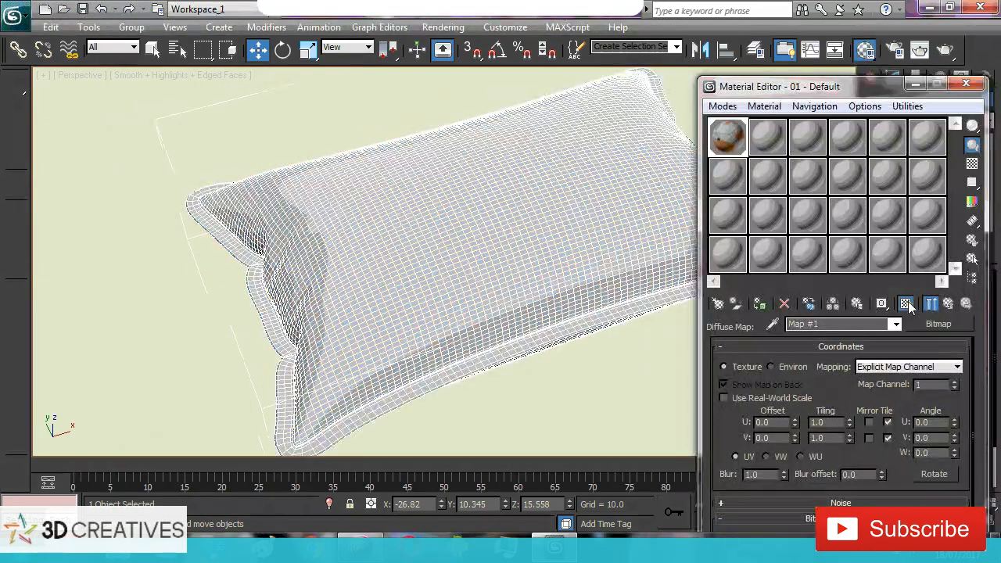
Apply the orange flower bitmap material to the pillow and close the Material Editor
{"action": "left_click", "coordinate": [906, 304]}
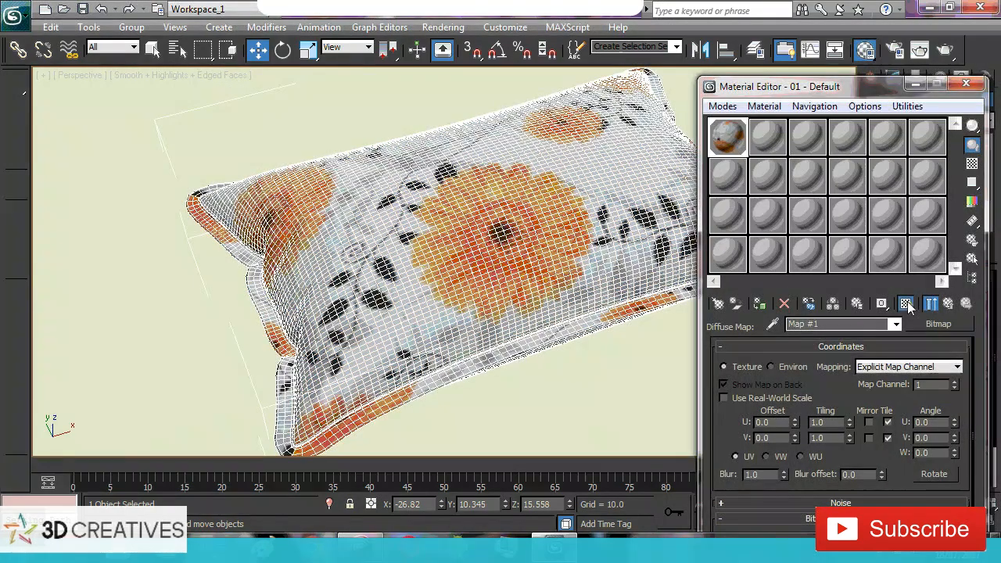
{"action": "left_click", "coordinate": [962, 84]}
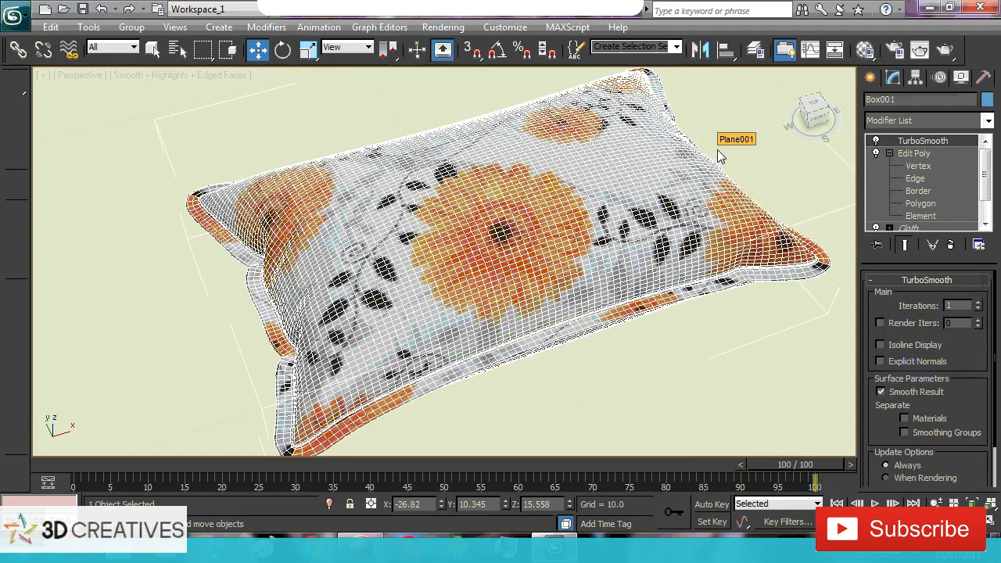
Select the ground plane instead of the pillow, turn off edged faces in the viewport and render the scene
{"action": "left_click", "coordinate": [717, 151]}
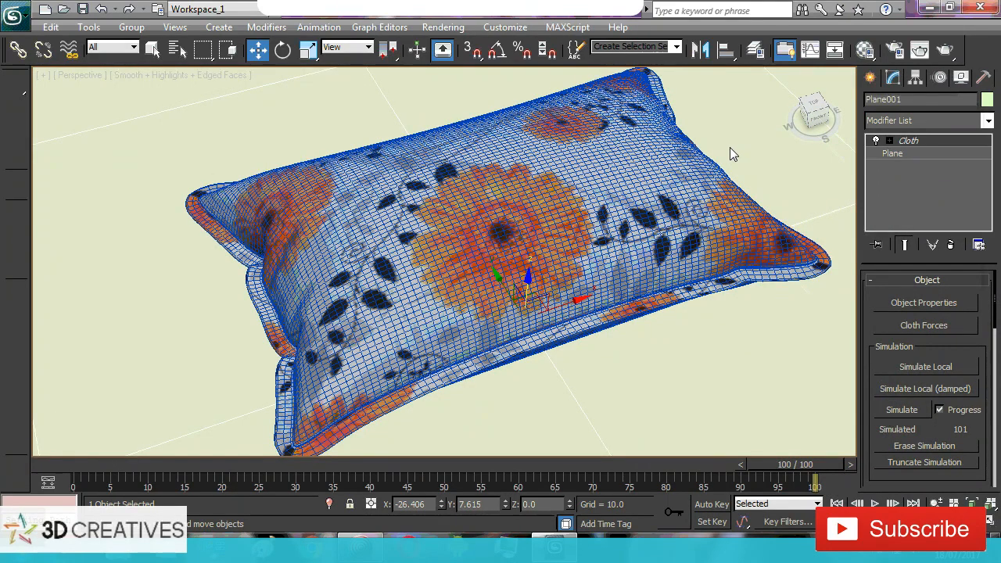
{"action": "key", "text": "F4"}
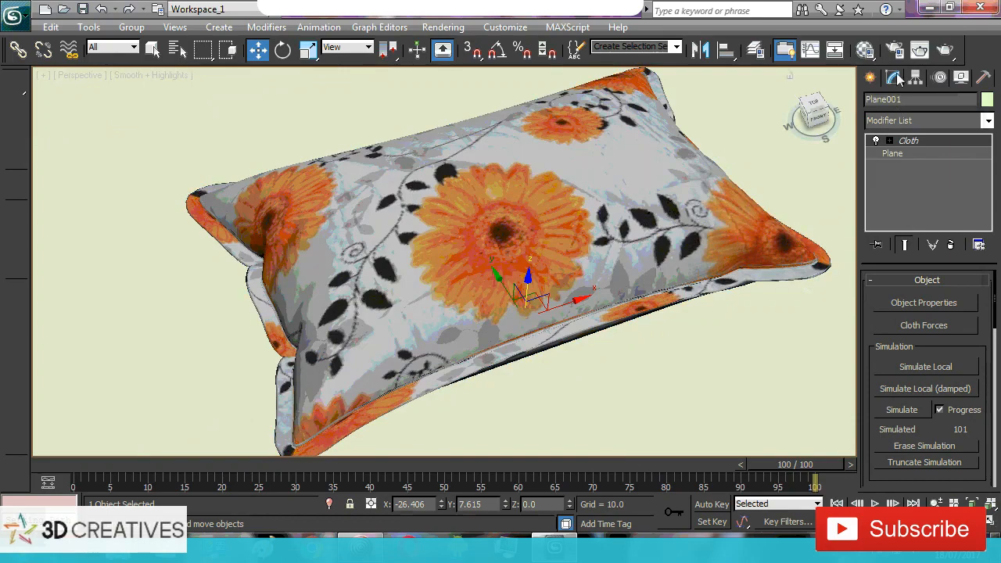
{"action": "left_click", "coordinate": [945, 51]}
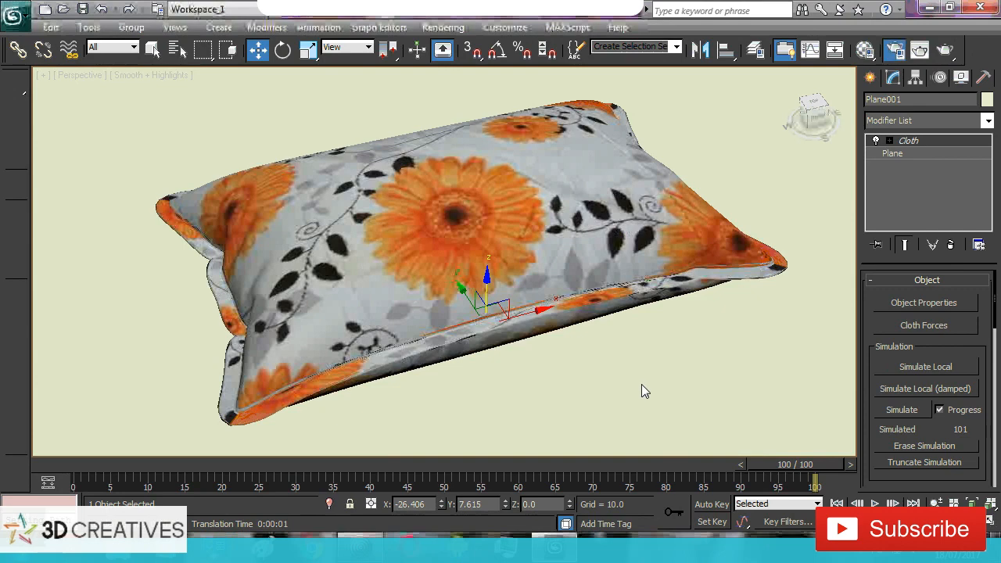
Set the render output to the frame range 0 to 100 with the VistaVision output size
{"action": "key", "text": "F10"}
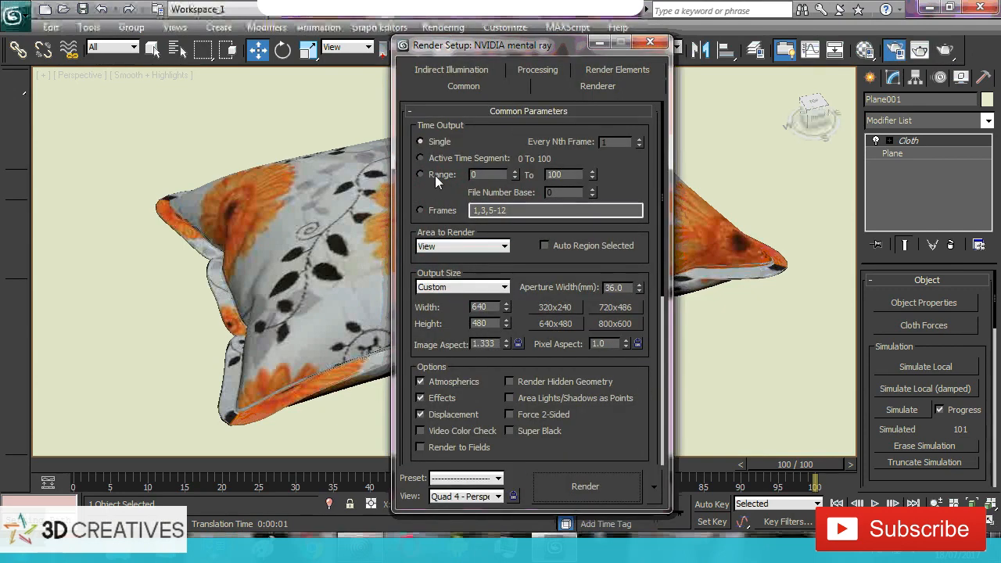
{"action": "left_click", "coordinate": [434, 175]}
{"action": "left_click", "coordinate": [481, 288]}
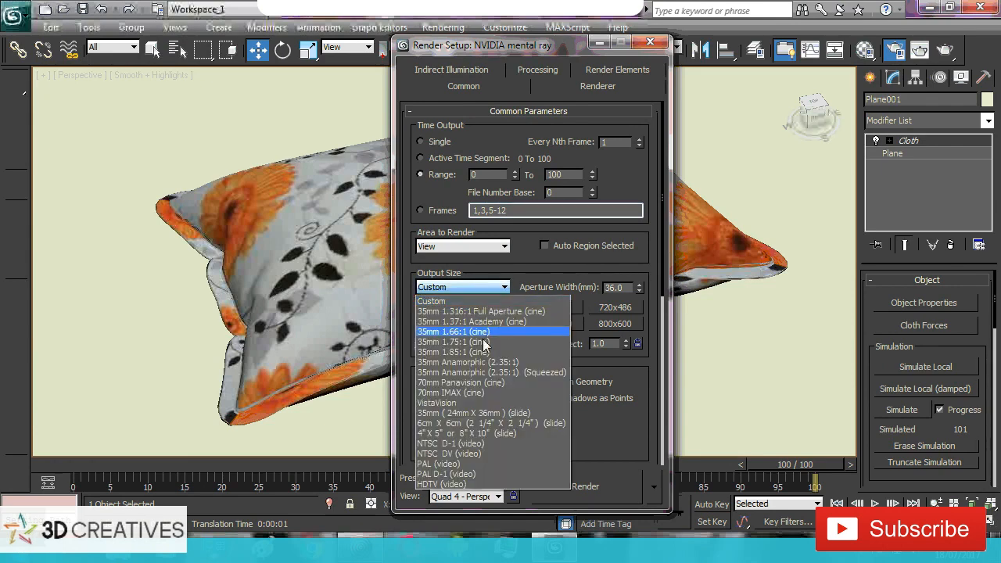
{"action": "left_click", "coordinate": [464, 402]}
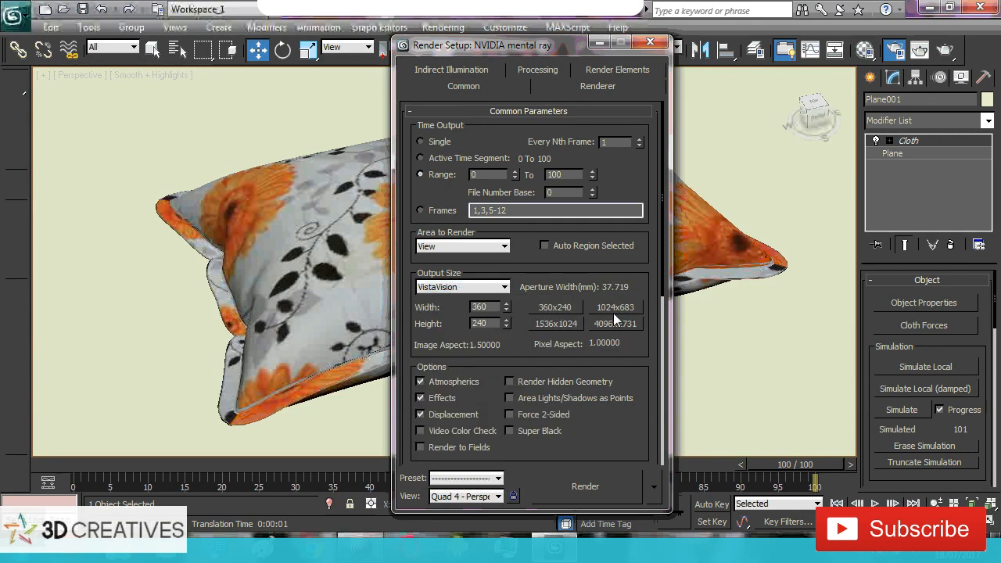
Set the render output to save to an AVI file named PILLOW ANIMATION on the desktop, accepting the default compression settings
{"action": "left_click_drag", "start_coordinate": [663, 275], "coordinate": [666, 426]}
{"action": "scroll", "coordinate": [664, 443], "scroll_direction": "down", "scroll_amount": 2}
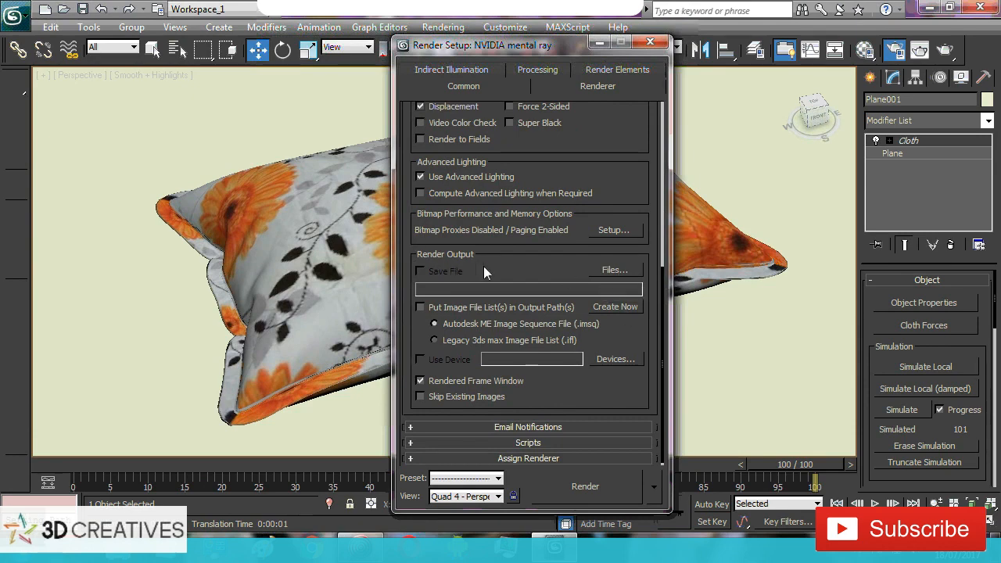
{"action": "left_click", "coordinate": [614, 271]}
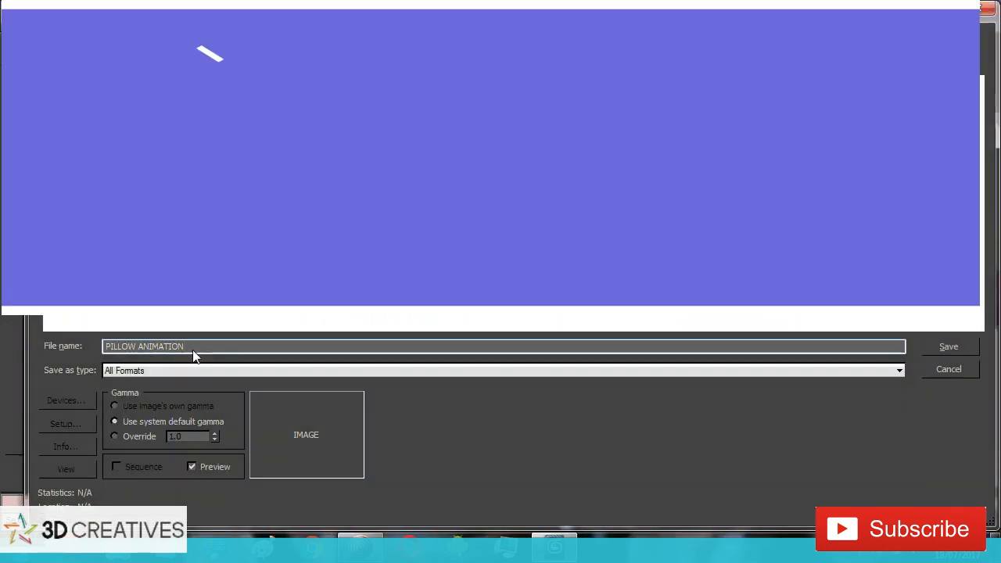
{"action": "left_click", "coordinate": [205, 370]}
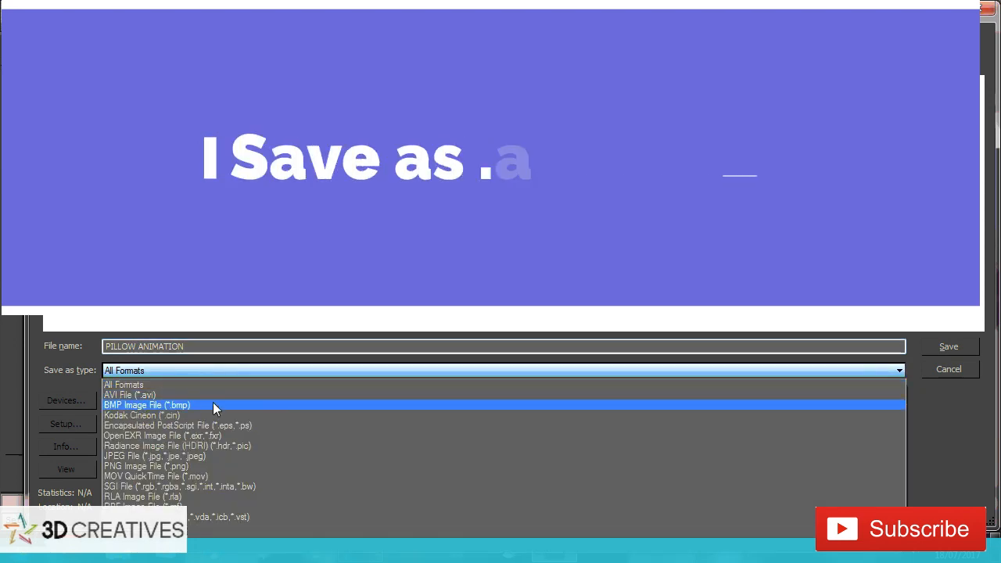
{"action": "left_click", "coordinate": [167, 395]}
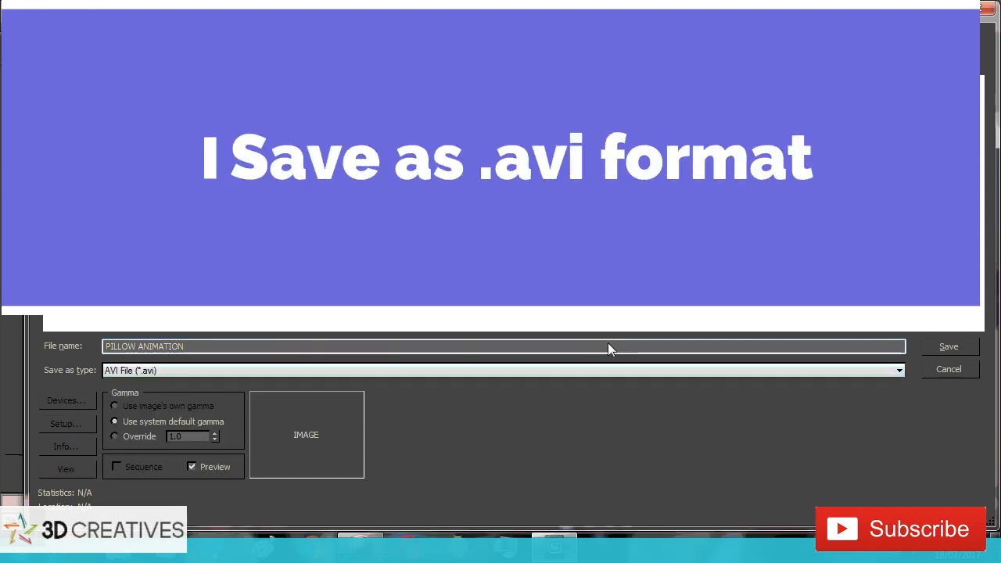
{"action": "left_click", "coordinate": [945, 345]}
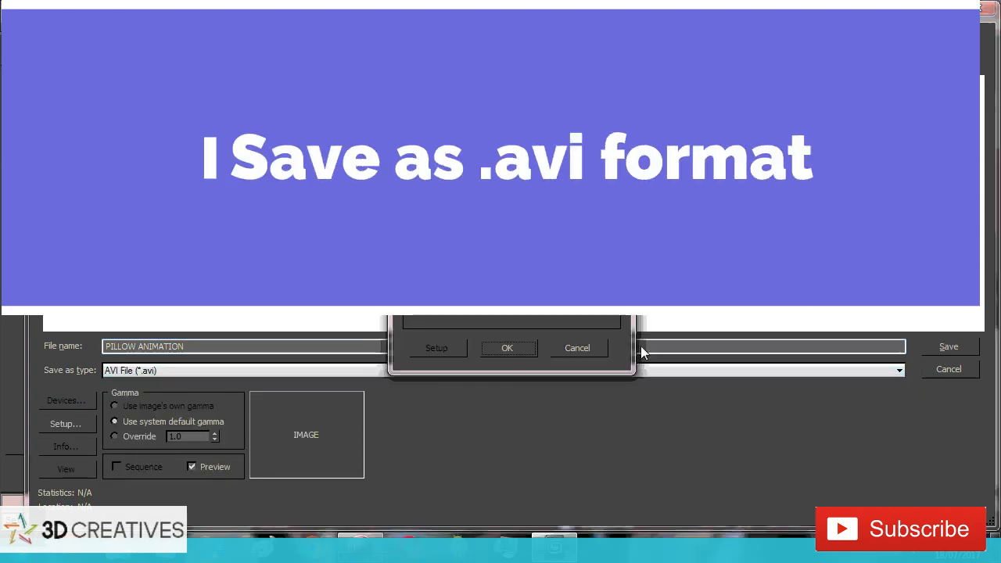
{"action": "left_click", "coordinate": [506, 347]}
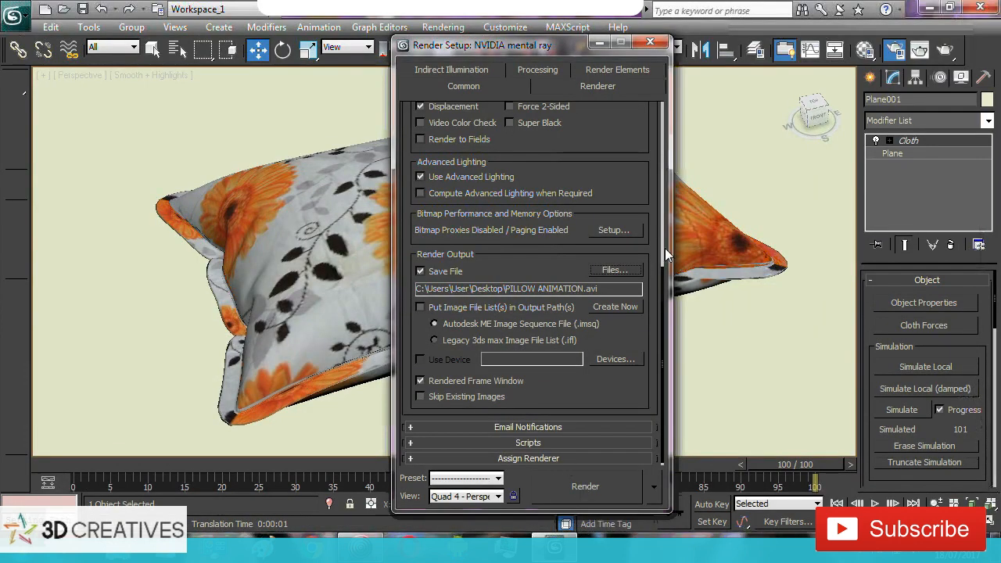
{"action": "scroll", "coordinate": [665, 284], "scroll_direction": "up", "scroll_amount": 10}
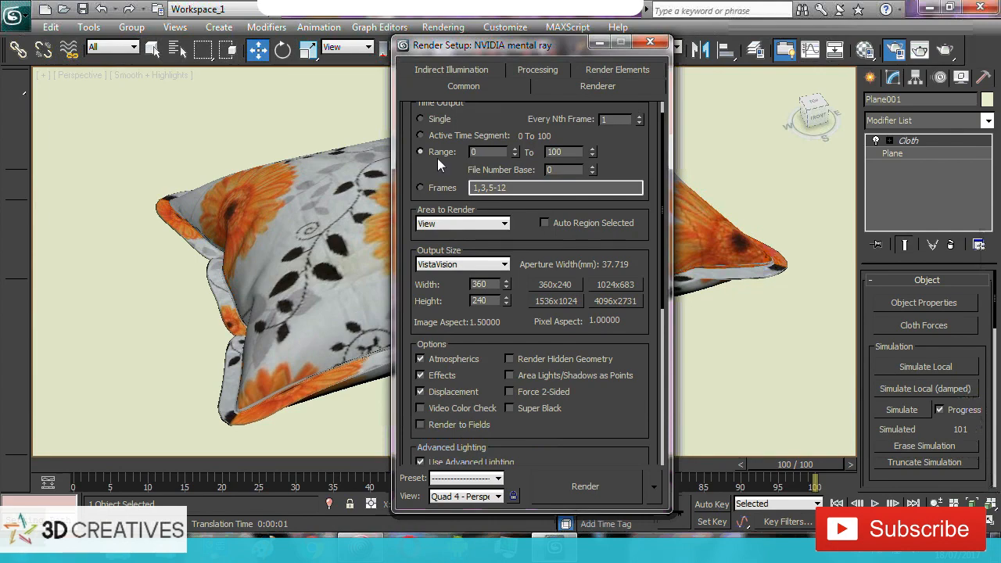